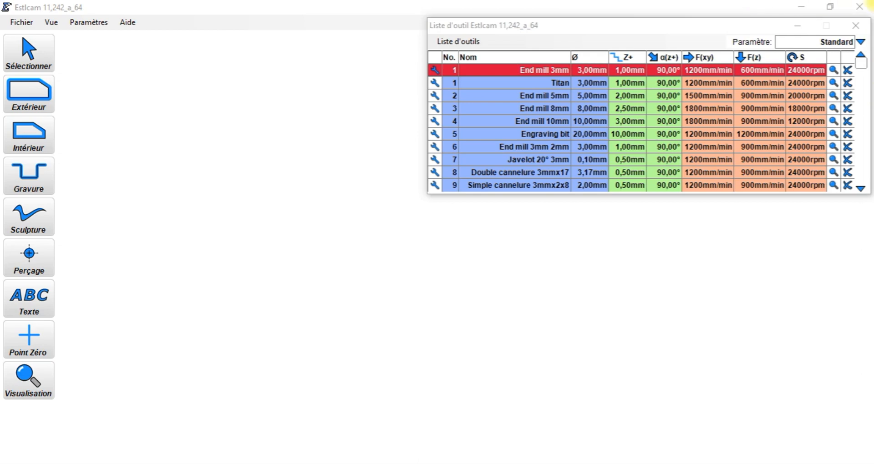
# - Close Estlcam, switch to LaserGRBL and connect it to the CNC machine on COM4
pyautogui.click(860, 7)
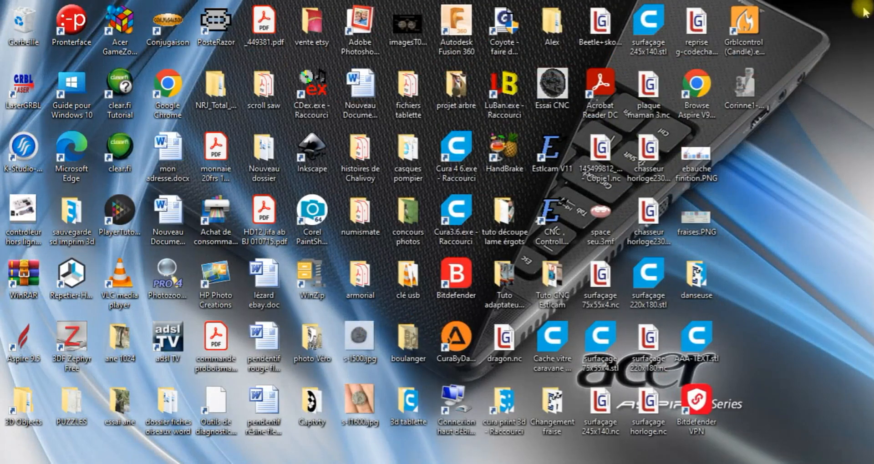
pyautogui.doubleClick(34, 86)
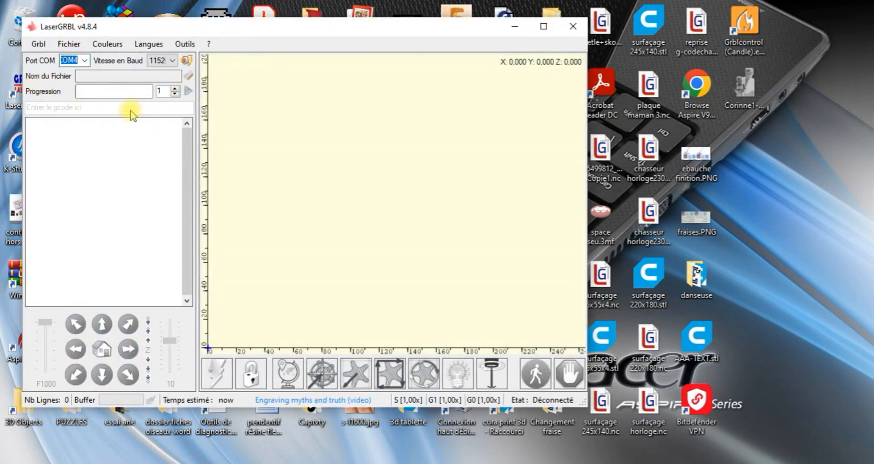
pyautogui.click(187, 60)
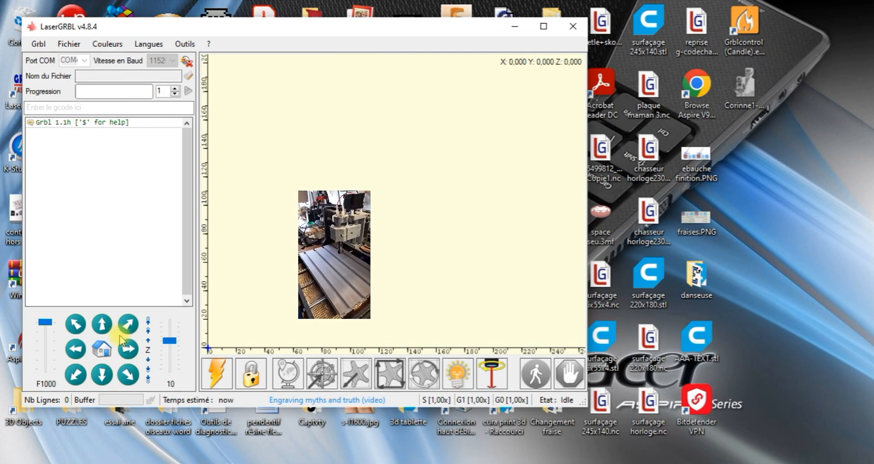
# - Jog the machine 40 mm in positive X, and 10 mm out and back along Y, in 10 mm increments
pyautogui.click(128, 349)
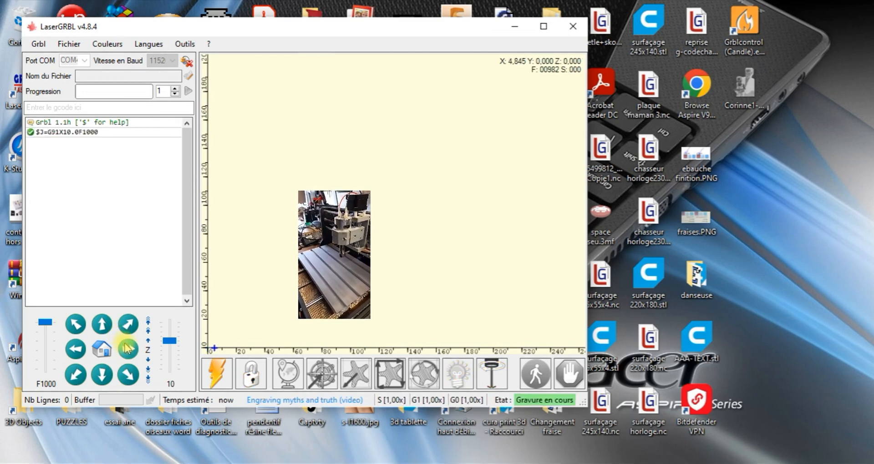
pyautogui.click(127, 349)
pyautogui.click(127, 348)
pyautogui.click(127, 348)
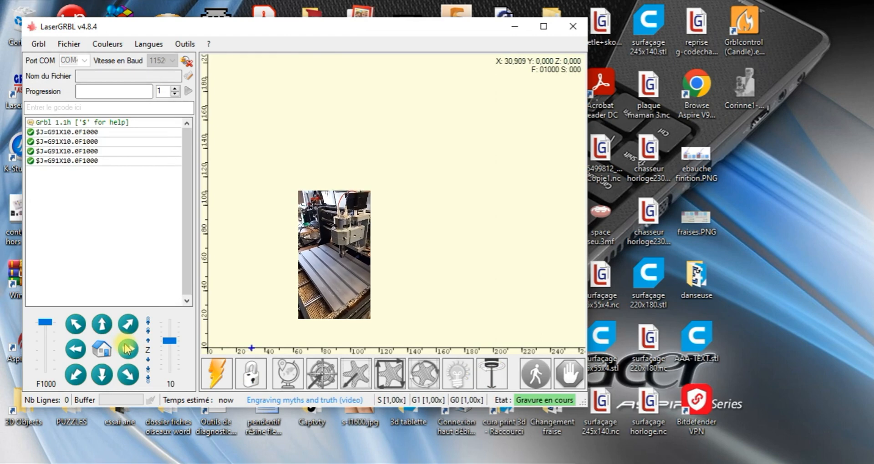
pyautogui.click(101, 325)
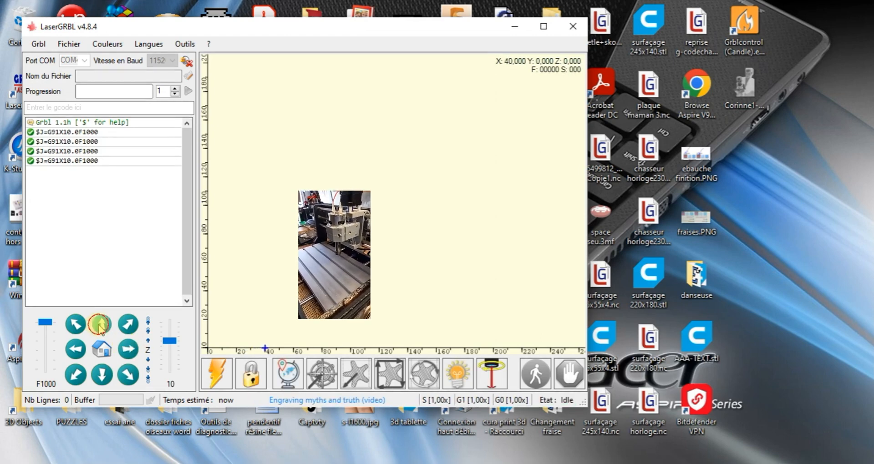
pyautogui.click(101, 375)
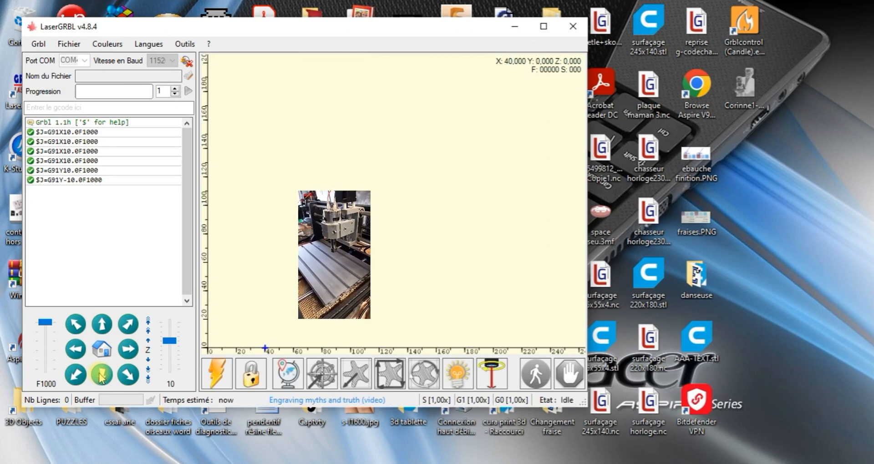
# - Jog the machine 60 mm in the negative X direction in 10 mm increments
pyautogui.click(76, 350)
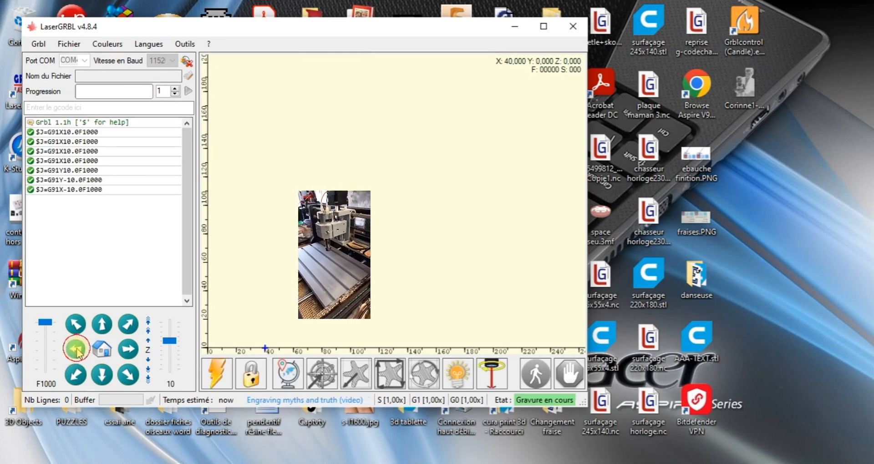
pyautogui.click(76, 350)
pyautogui.click(76, 349)
pyautogui.click(76, 350)
pyautogui.click(76, 349)
pyautogui.click(76, 350)
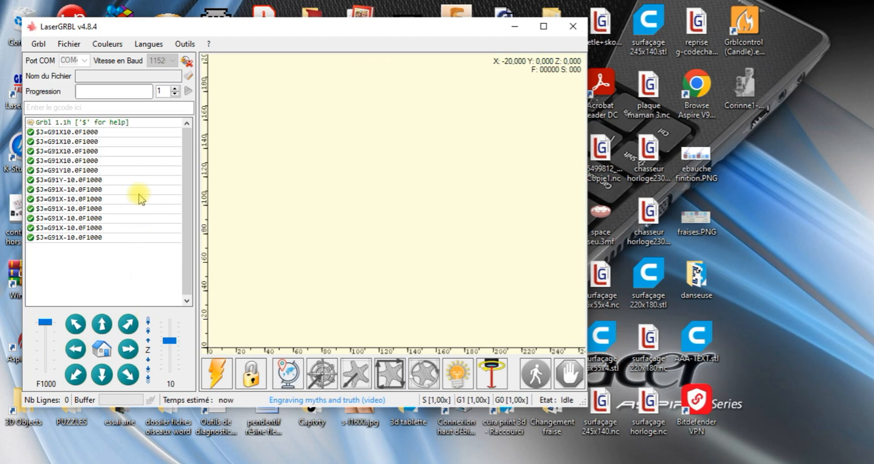
# - Export the Grbl configuration to Documents > CNC3-3018PRO_EN > Sauvegarde Config grbl, overwriting config grbl.nc, and close the configuration
pyautogui.click(39, 45)
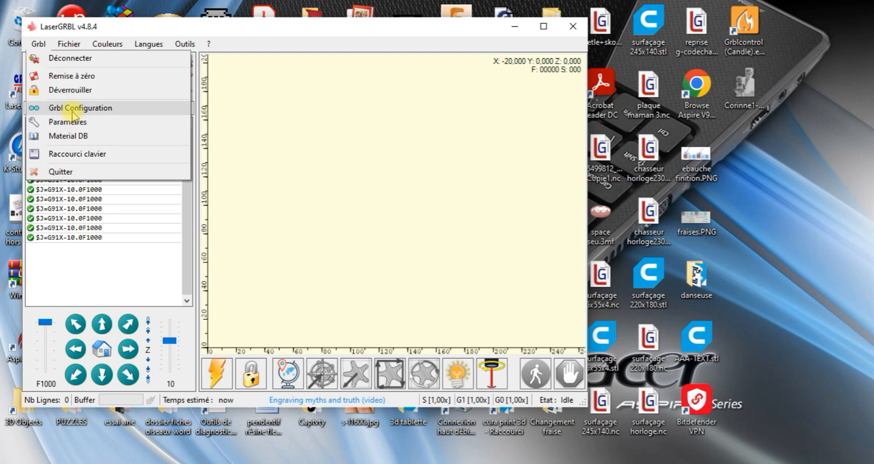
pyautogui.click(72, 109)
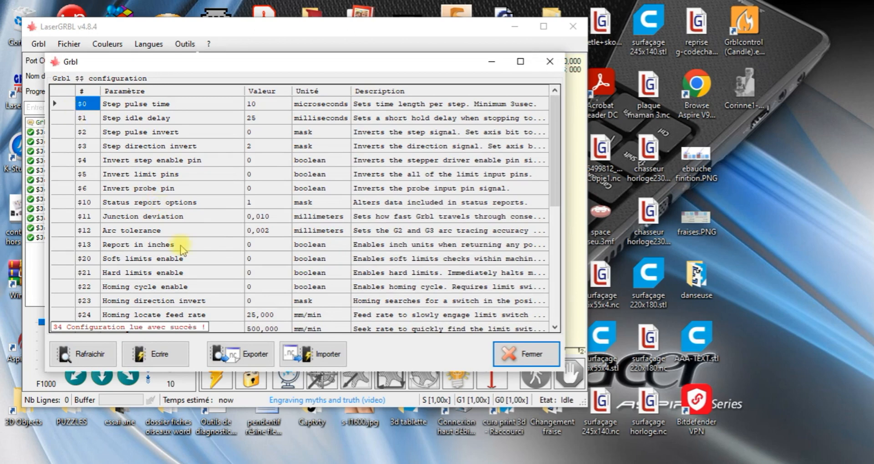
pyautogui.click(238, 360)
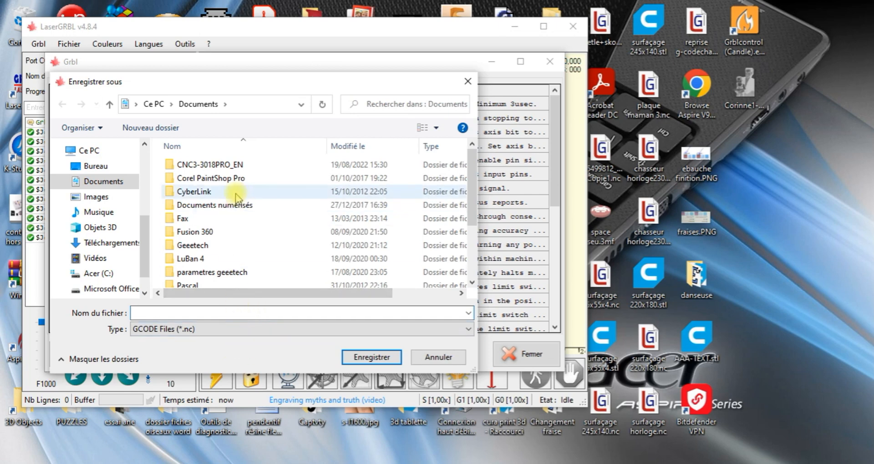
pyautogui.doubleClick(227, 165)
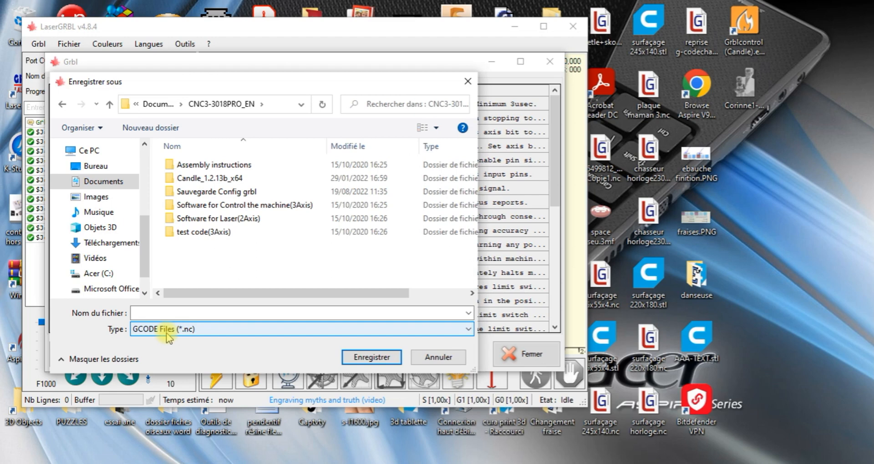
pyautogui.click(167, 312)
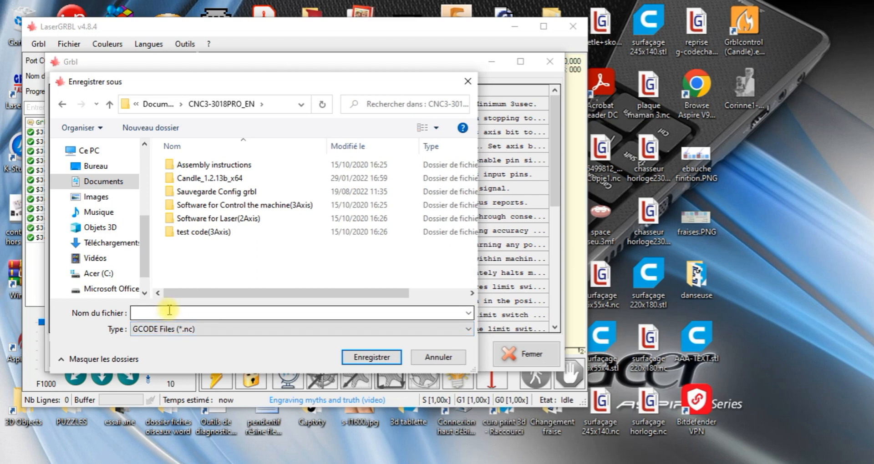
pyautogui.click(230, 195)
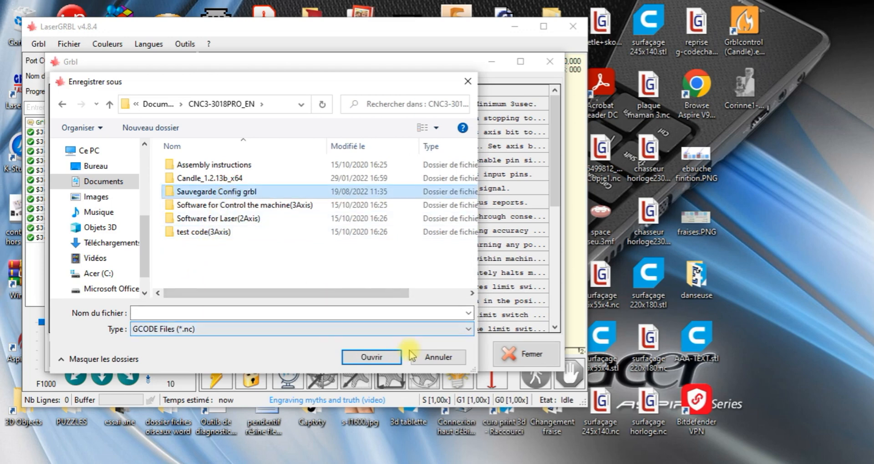
pyautogui.click(388, 356)
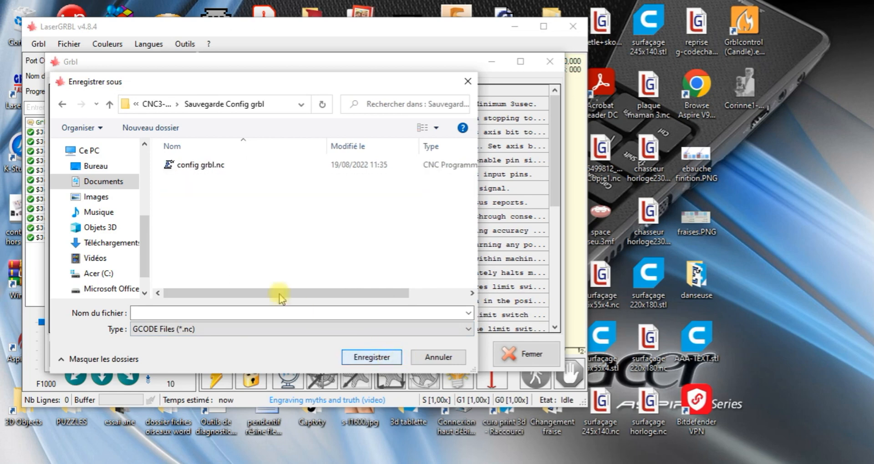
pyautogui.click(189, 169)
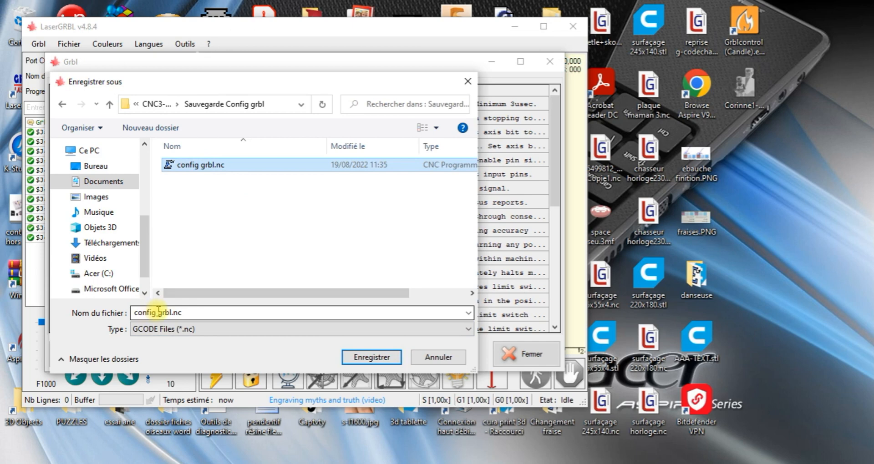
pyautogui.click(371, 357)
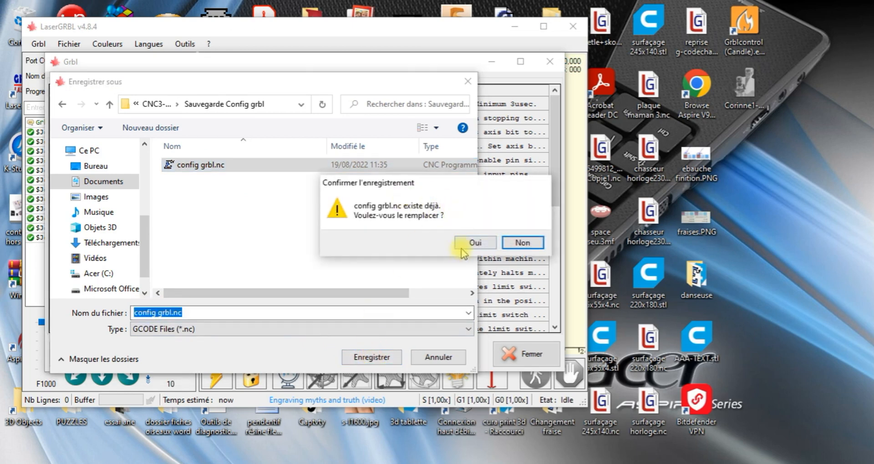
pyautogui.click(469, 241)
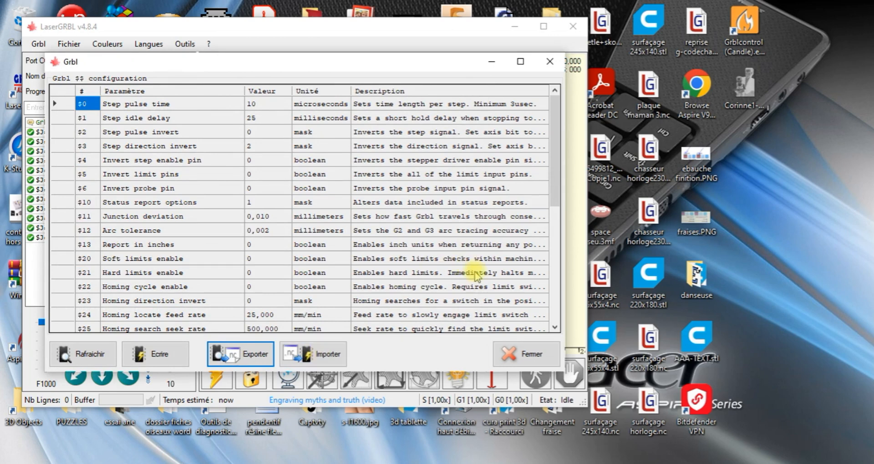
pyautogui.click(506, 354)
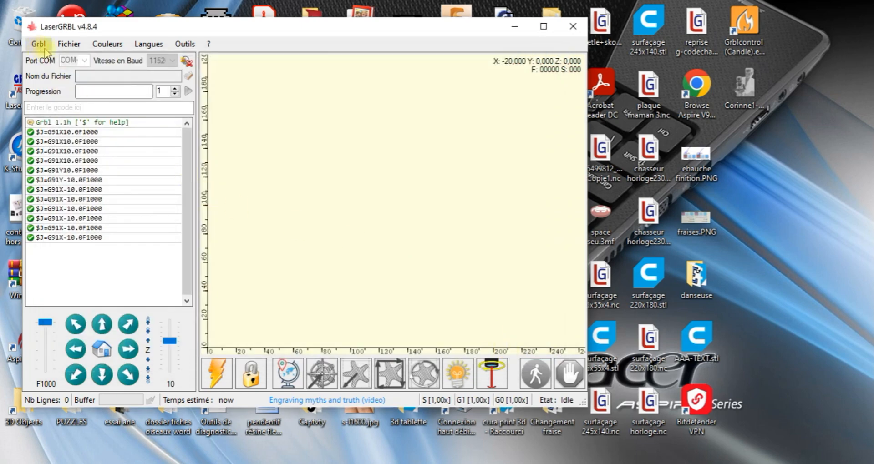
# - Disconnect the machine from LaserGRBL, close the program and switch to Estlcam V11
pyautogui.click(187, 63)
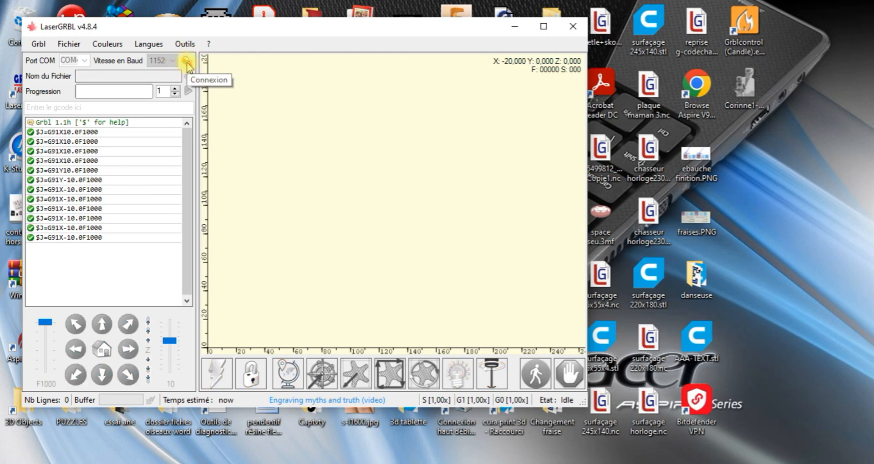
pyautogui.click(573, 28)
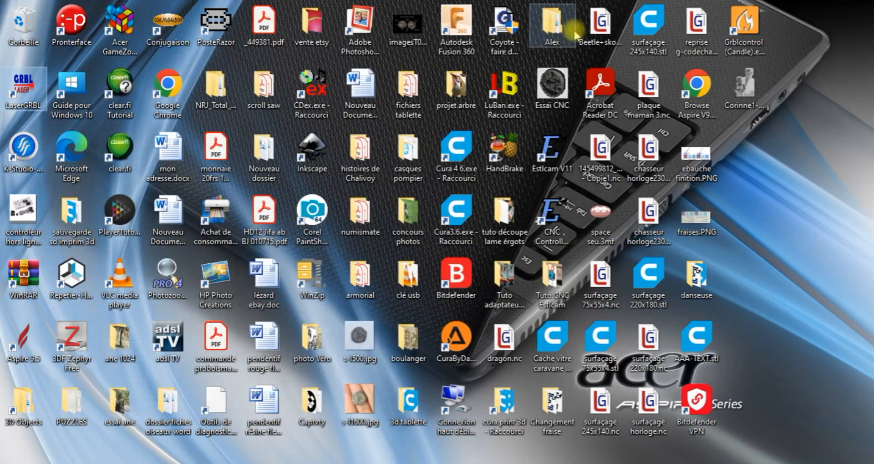
pyautogui.doubleClick(551, 161)
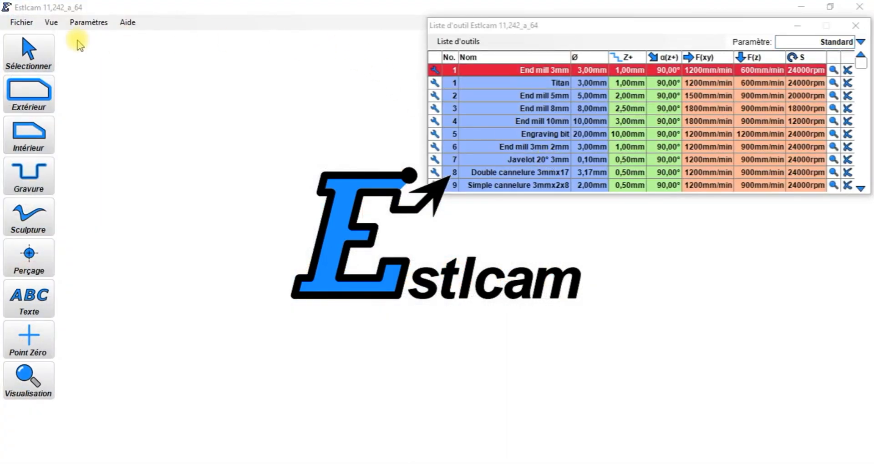
# - Open the CNC controller settings and select GRBL 0.9 - 1.1 with PWM as the controller hardware
pyautogui.click(86, 23)
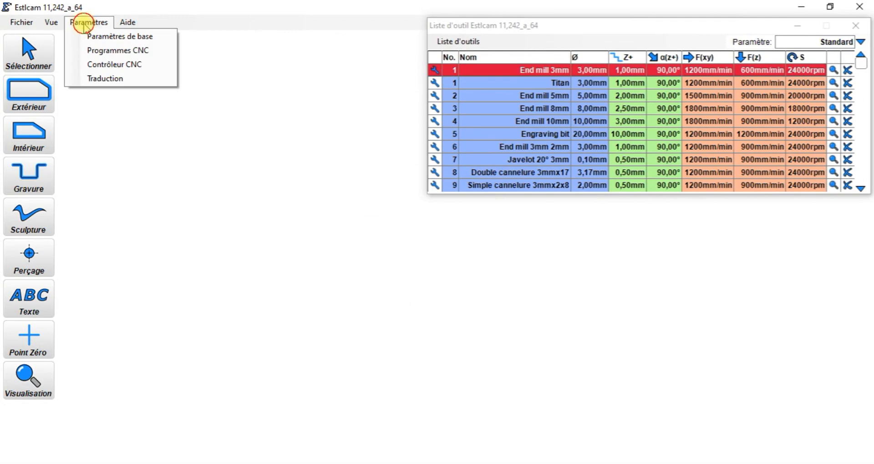
pyautogui.click(93, 65)
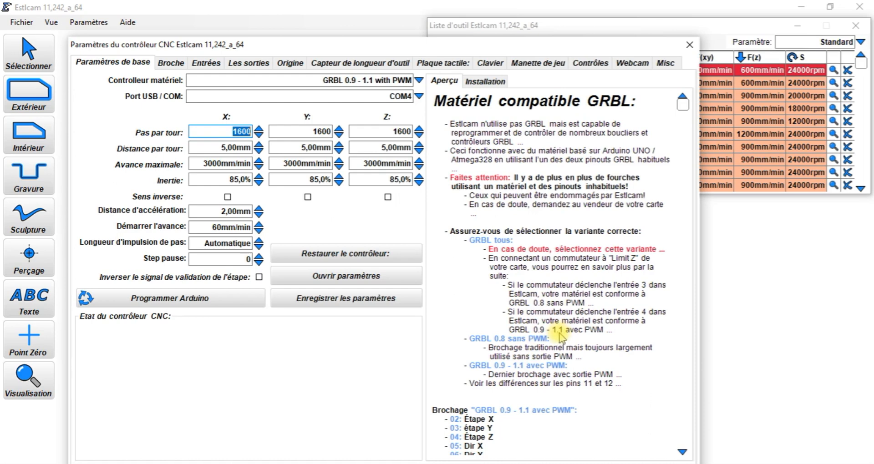
pyautogui.click(412, 81)
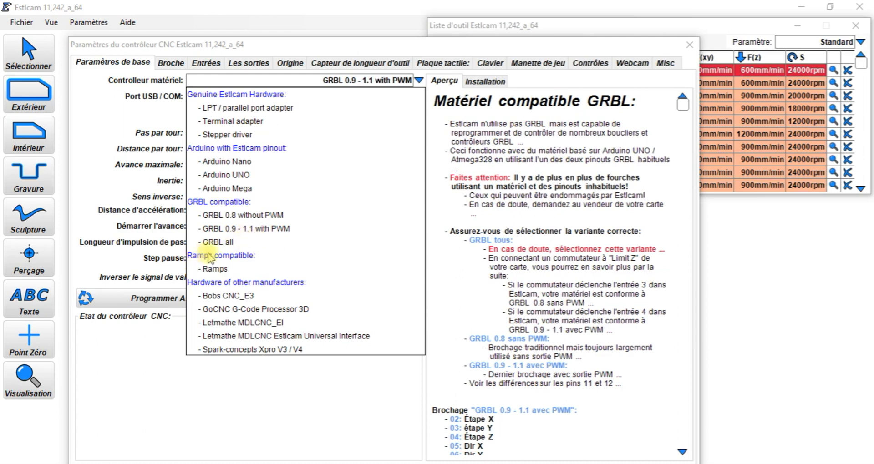
pyautogui.click(231, 243)
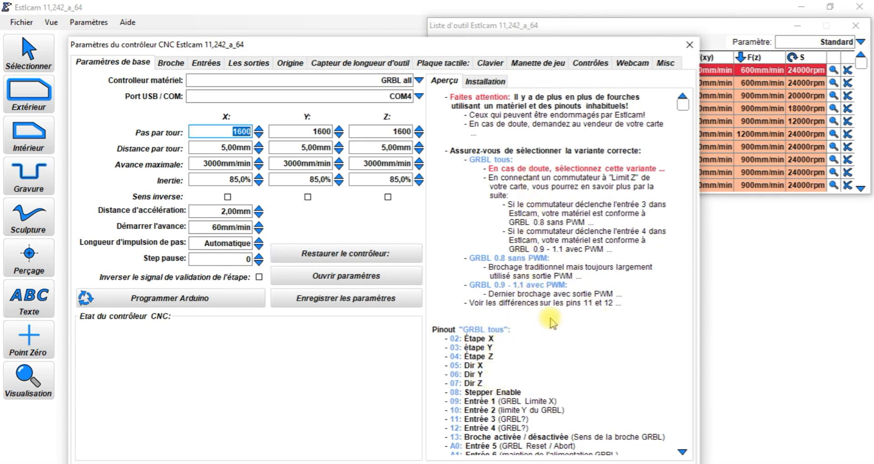
pyautogui.click(419, 81)
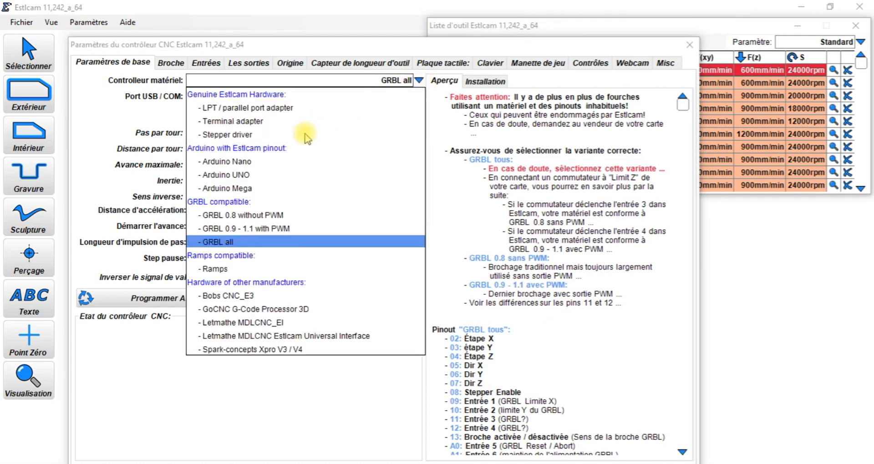
pyautogui.click(255, 229)
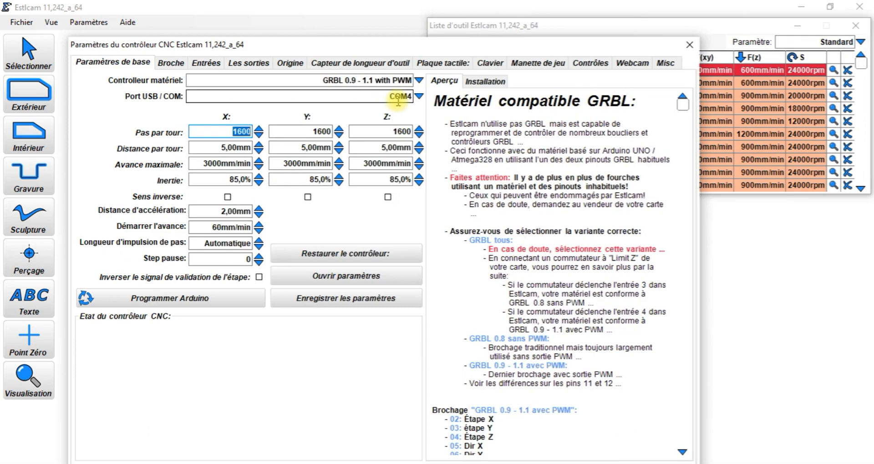
# - Keep COM4 as the controller's communication port and program the Arduino with the current base settings
pyautogui.click(419, 96)
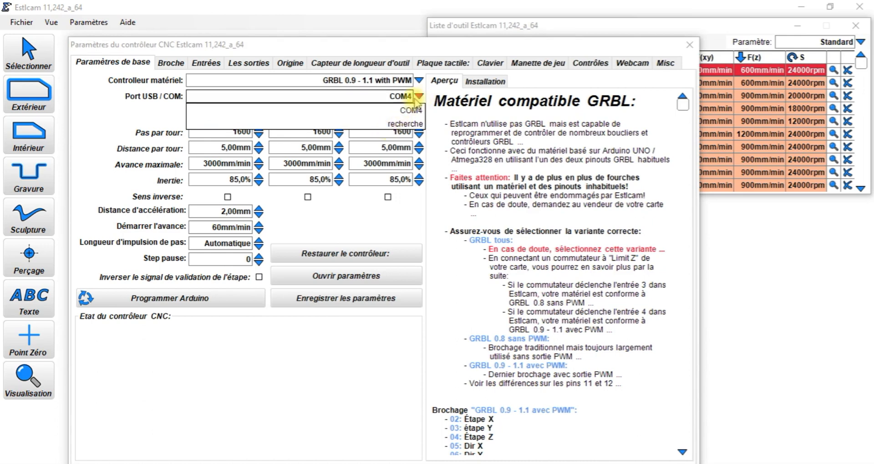
pyautogui.click(419, 96)
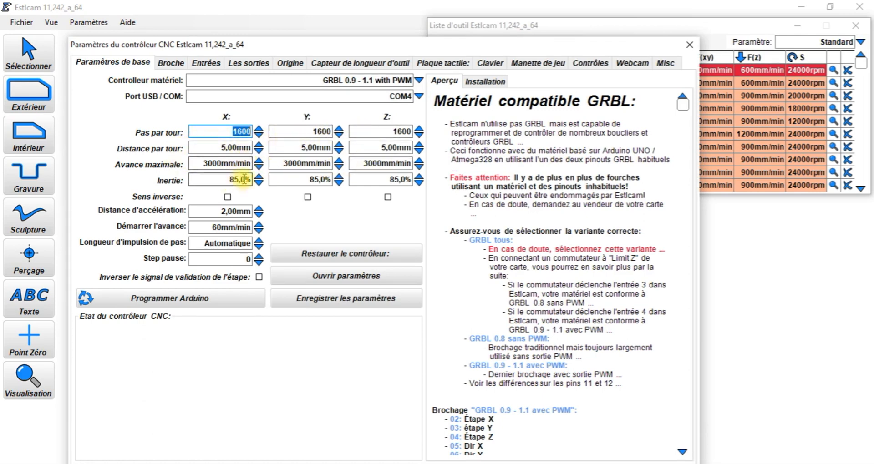
pyautogui.click(277, 166)
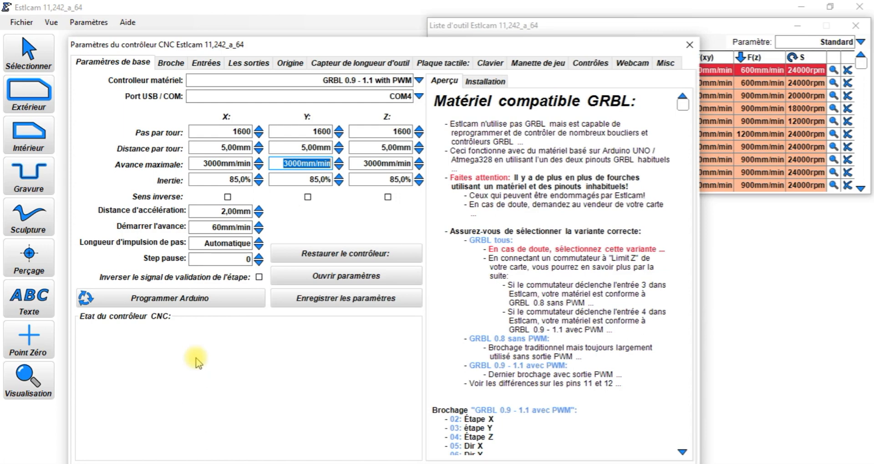
pyautogui.click(182, 299)
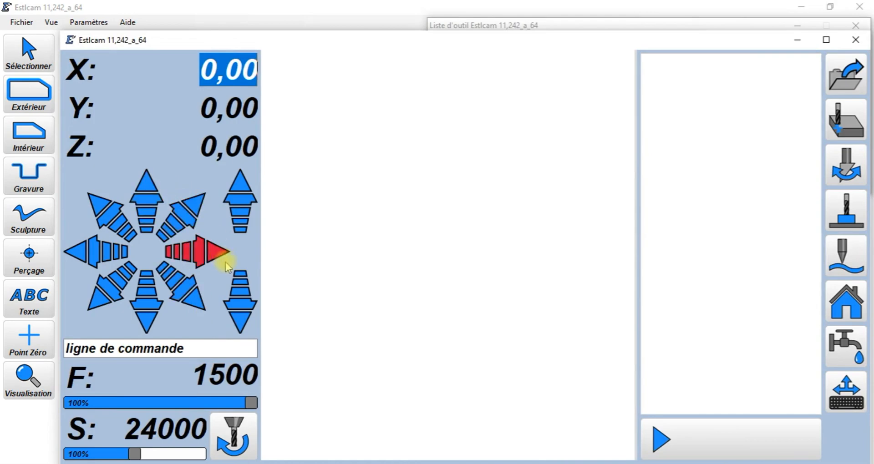
# - Jog the machine from the Estlcam controls in the positive X direction and back in the negative X direction
pyautogui.moveTo(217, 252); pyautogui.dragTo(217, 252)
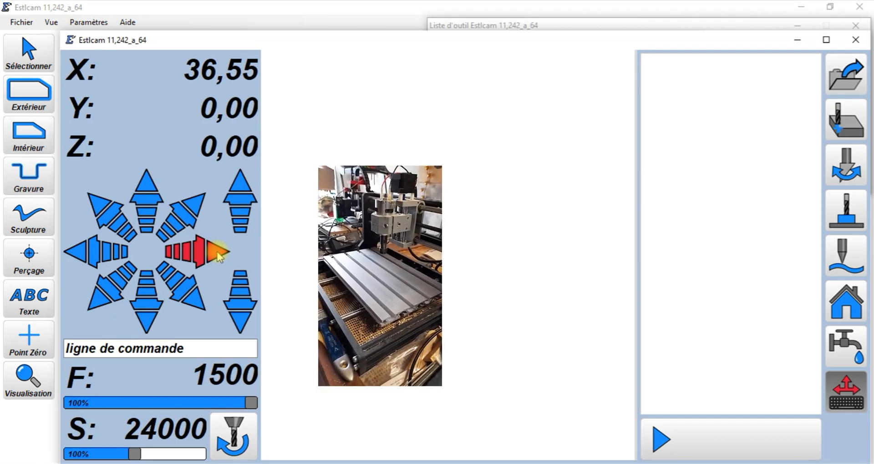
pyautogui.moveTo(215, 250); pyautogui.dragTo(214, 250)
pyautogui.moveTo(80, 257); pyautogui.dragTo(81, 258)
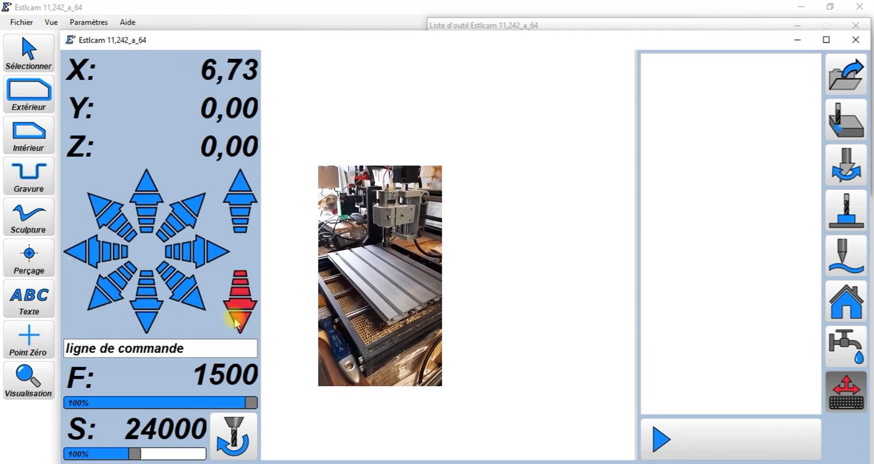
# - Jog the machine in the negative Z direction and back in the positive Z direction, and close the CNC control window
pyautogui.moveTo(239, 320); pyautogui.dragTo(240, 320)
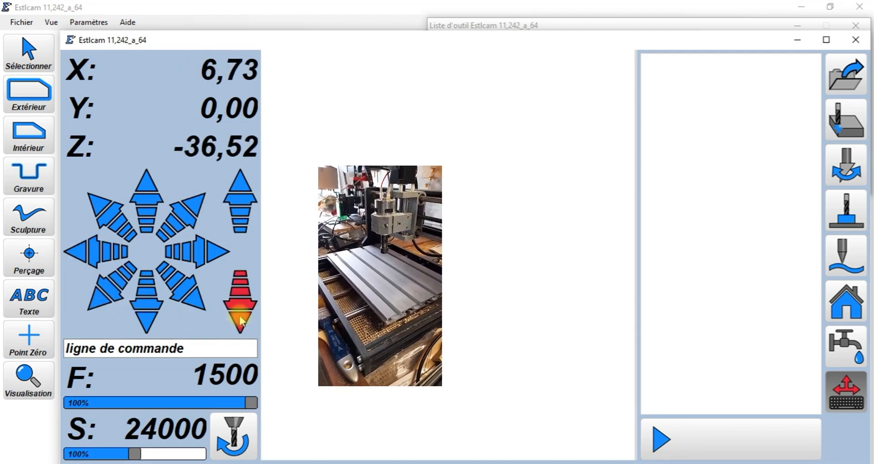
pyautogui.moveTo(241, 186); pyautogui.dragTo(242, 186)
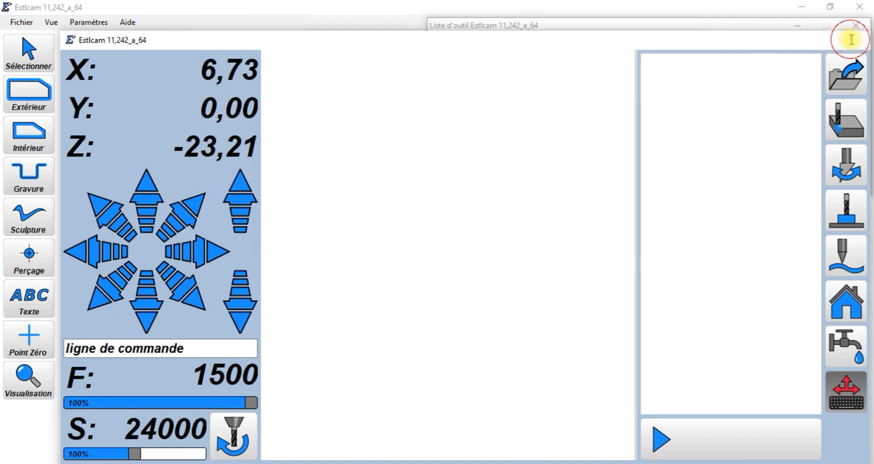
pyautogui.click(854, 39)
# - Examine the CNC controller's base parameters and spindle settings, and close the controller settings
pyautogui.click(655, 195)
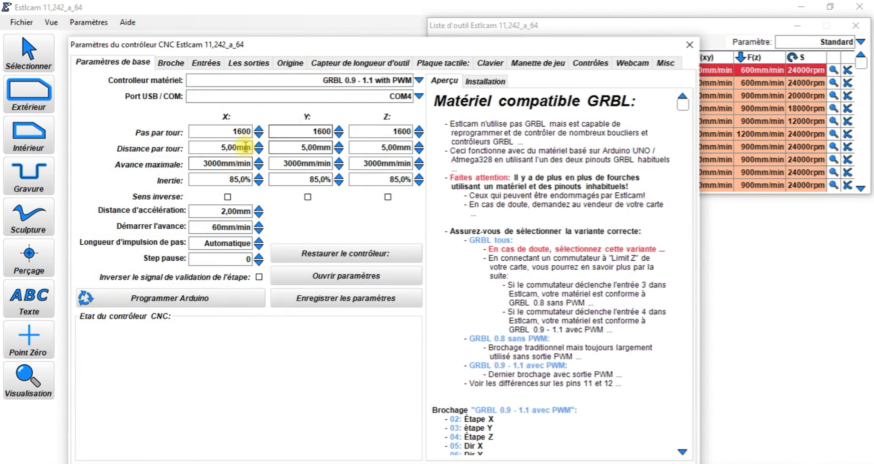
pyautogui.click(173, 63)
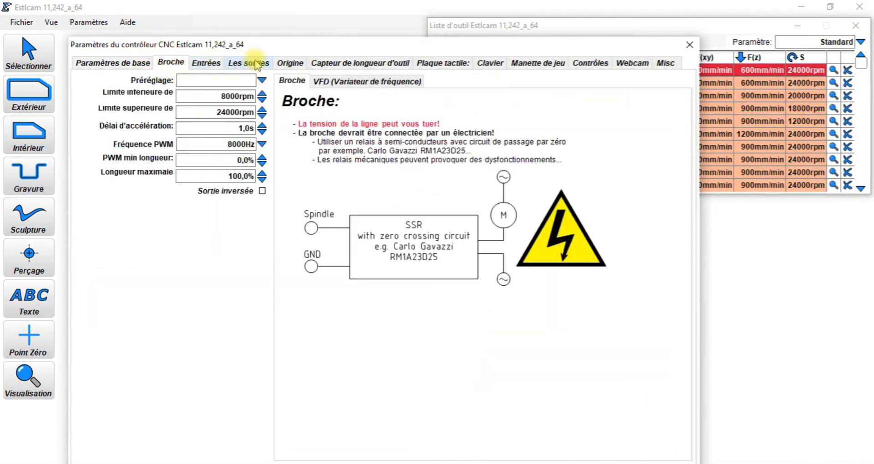
pyautogui.click(689, 46)
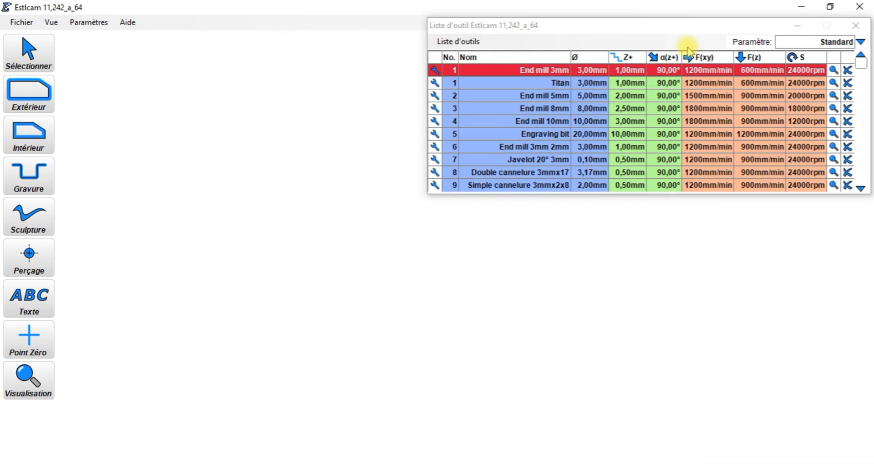
# - Close Estlcam, switch to LaserGRBL and try to connect to the machine on COM4 before closing the program
pyautogui.click(861, 10)
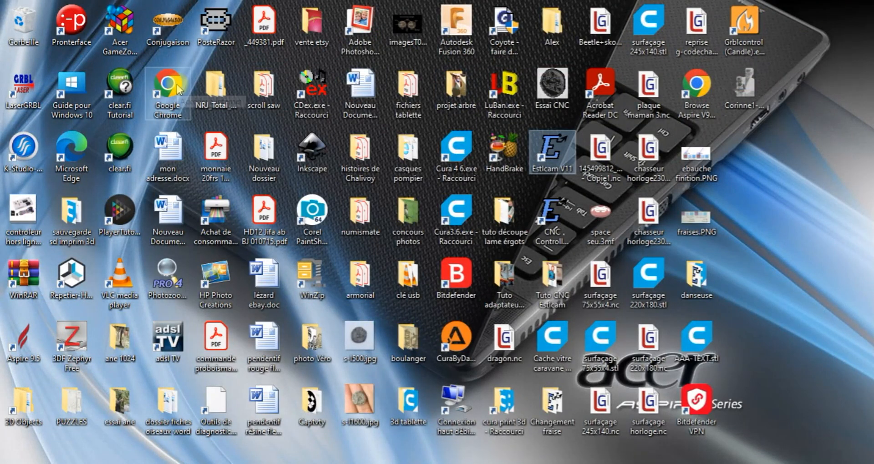
pyautogui.doubleClick(22, 87)
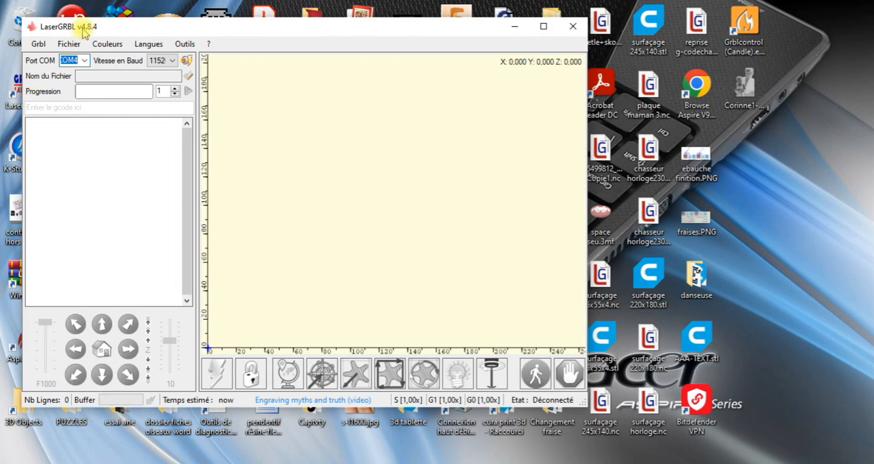
pyautogui.click(186, 61)
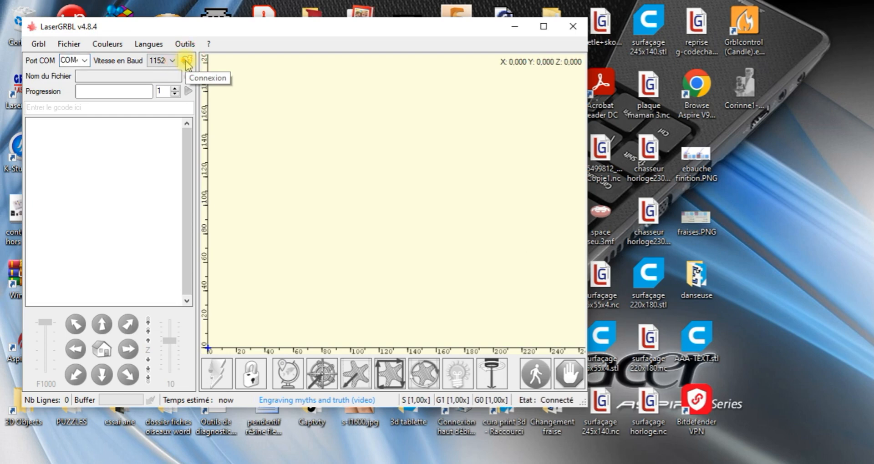
pyautogui.click(186, 61)
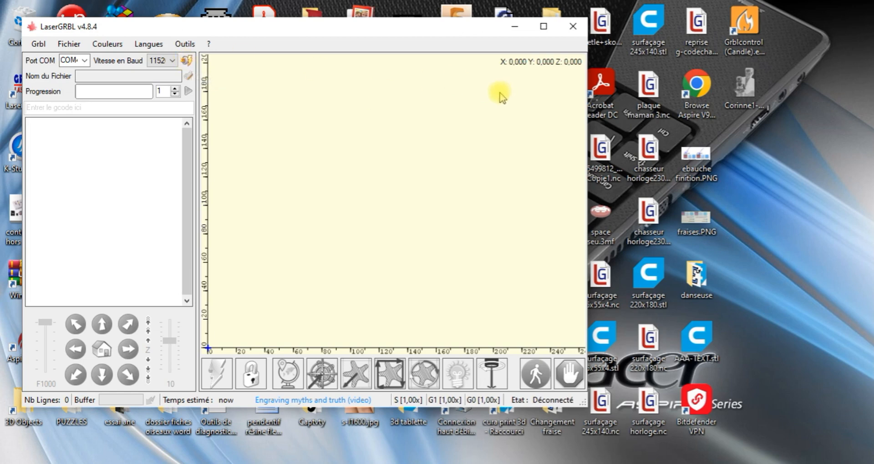
pyautogui.click(572, 28)
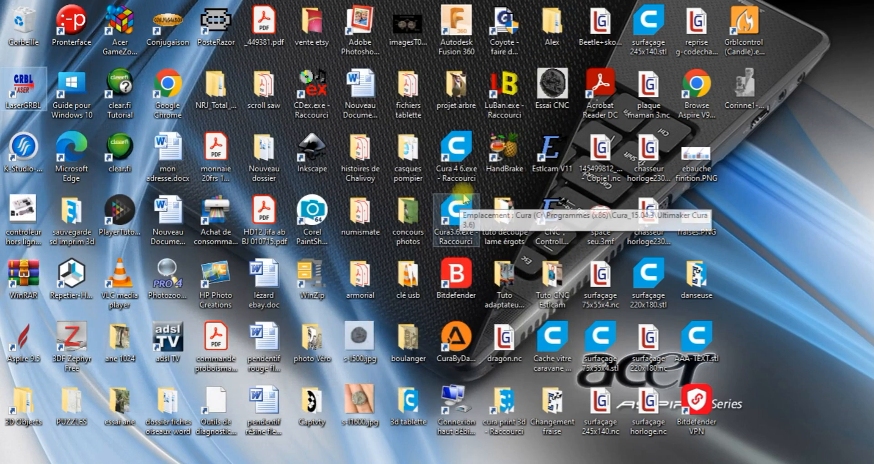
# - Switch to Estlcam V11 and restore the controller's original firmware on COM4 from the CNC controller settings
pyautogui.click(557, 153)
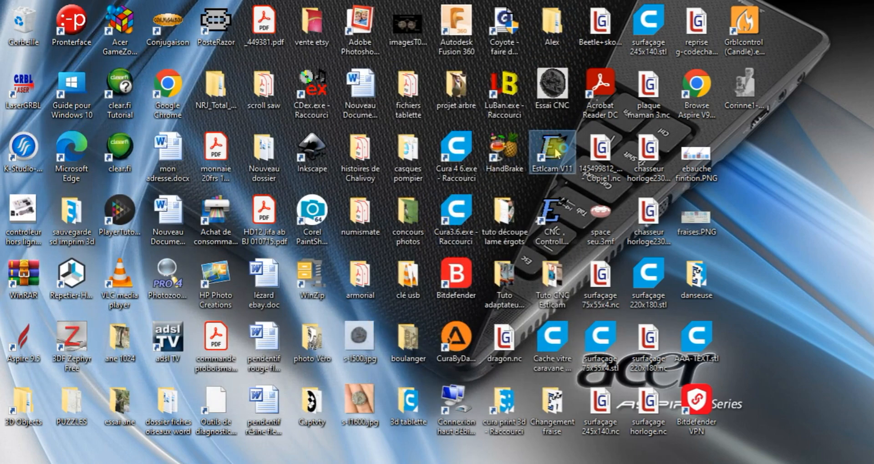
pyautogui.doubleClick(556, 152)
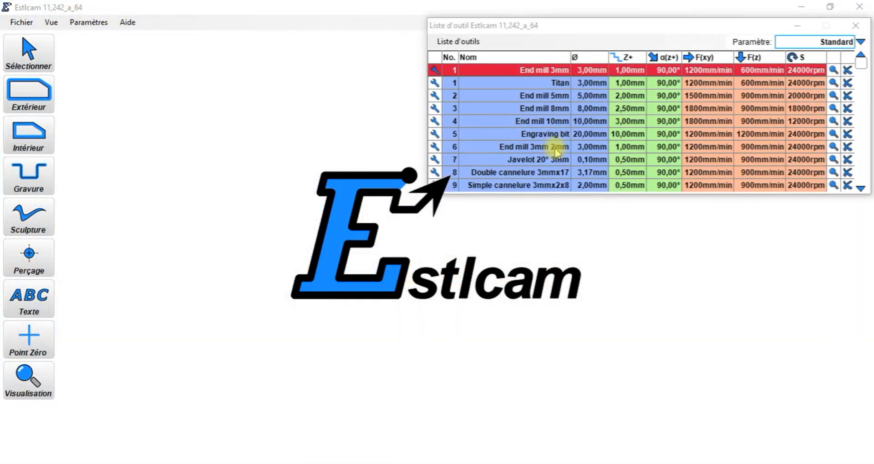
pyautogui.click(79, 26)
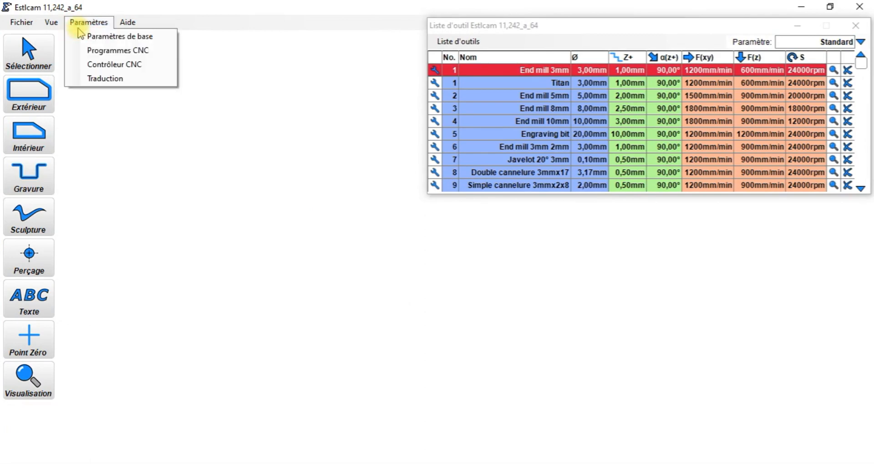
pyautogui.click(96, 68)
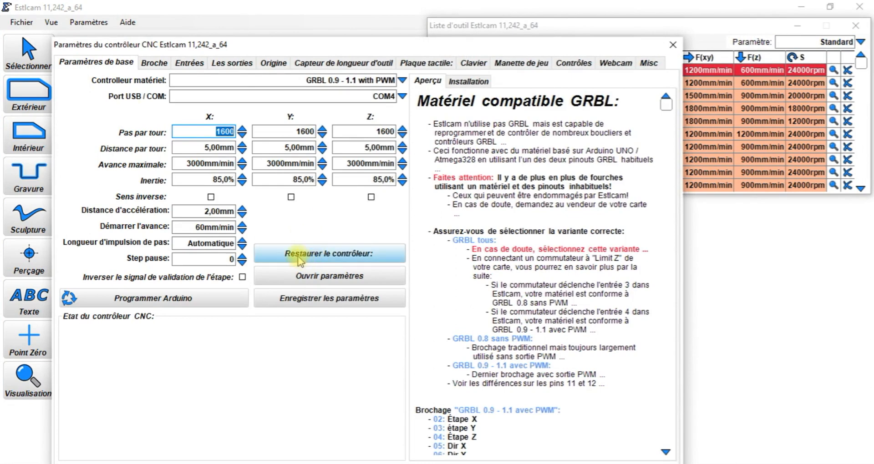
pyautogui.click(329, 258)
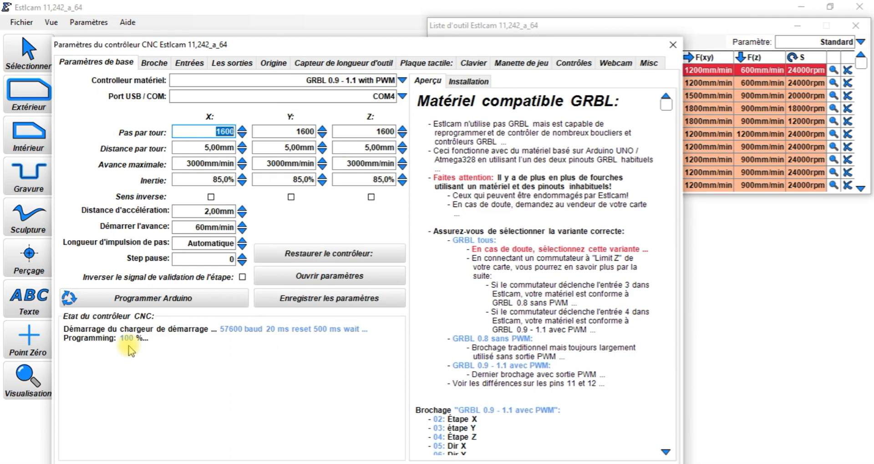
pyautogui.click(673, 45)
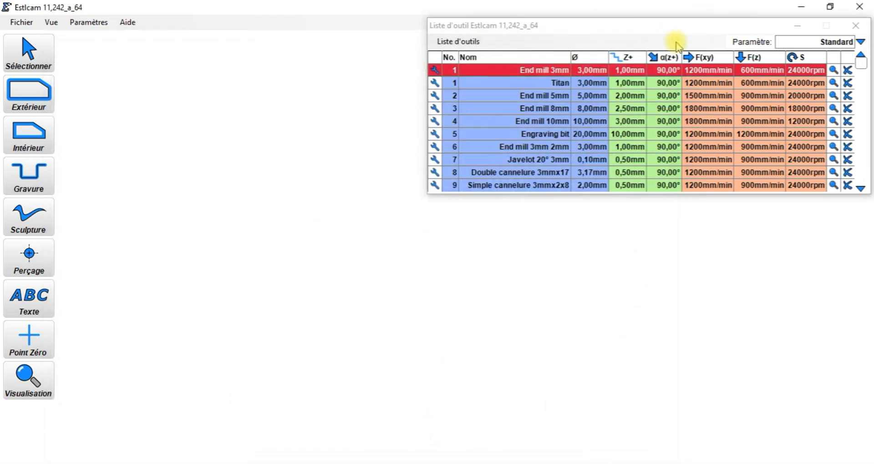
# - Open the CNC control window and try to jog the machine in the positive X and negative Z directions
pyautogui.click(50, 23)
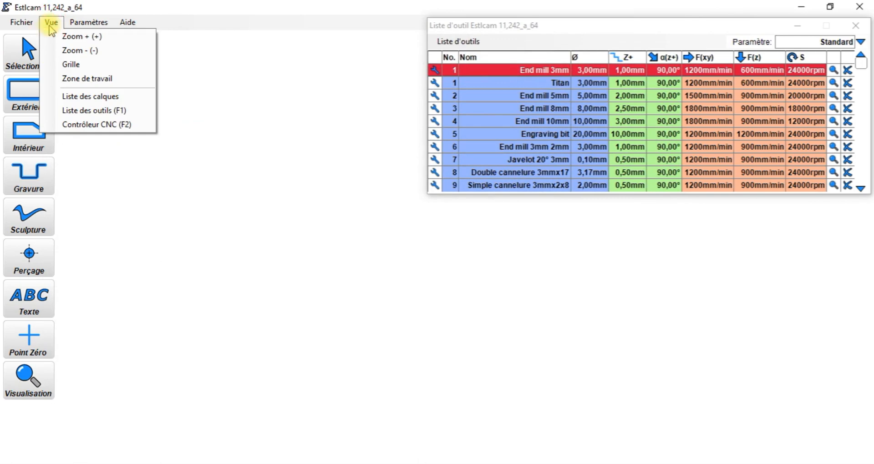
pyautogui.click(78, 125)
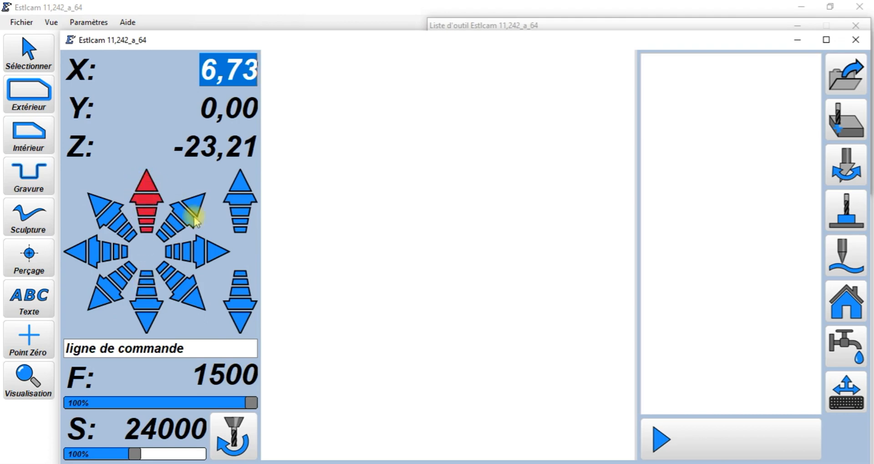
pyautogui.click(217, 251)
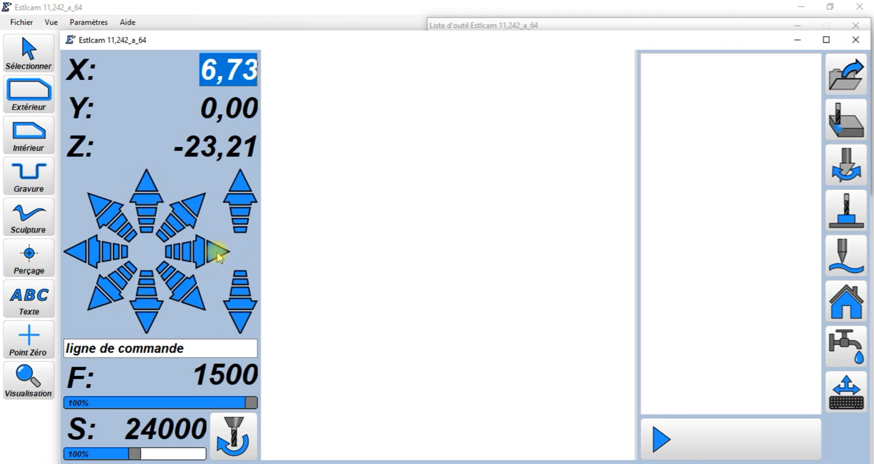
pyautogui.click(237, 296)
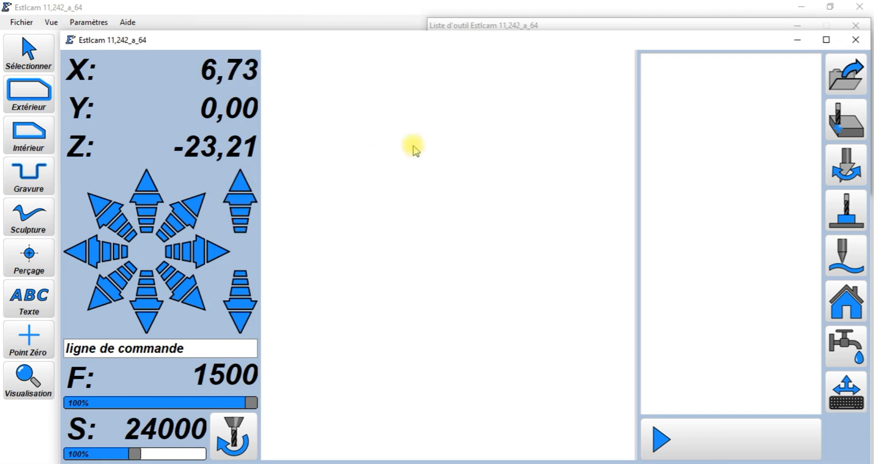
# - Close Estlcam, switch to LaserGRBL and connect to the machine on COM4
pyautogui.click(855, 25)
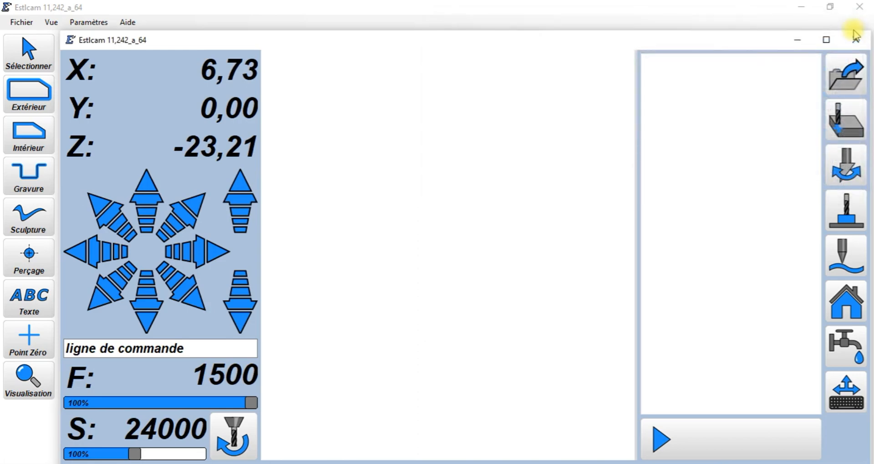
pyautogui.click(860, 6)
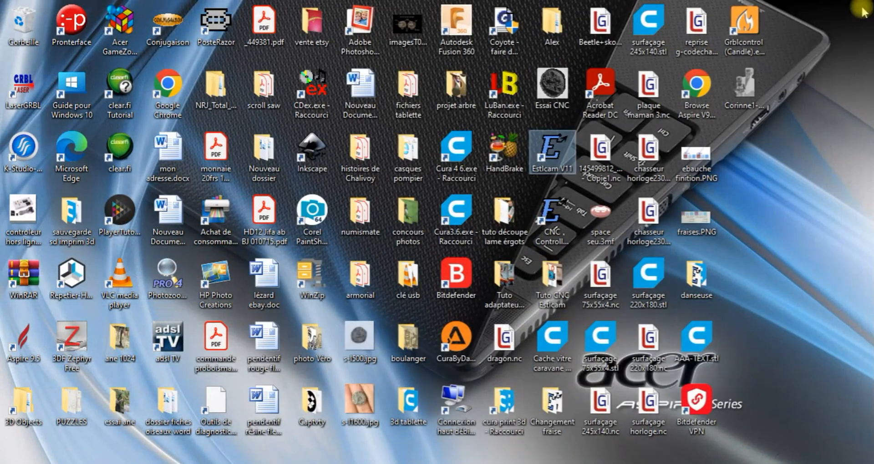
pyautogui.click(24, 93)
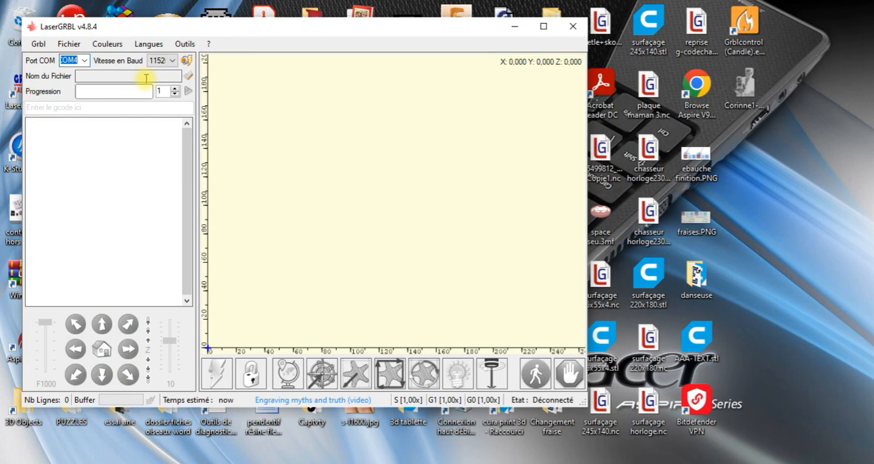
pyautogui.click(186, 60)
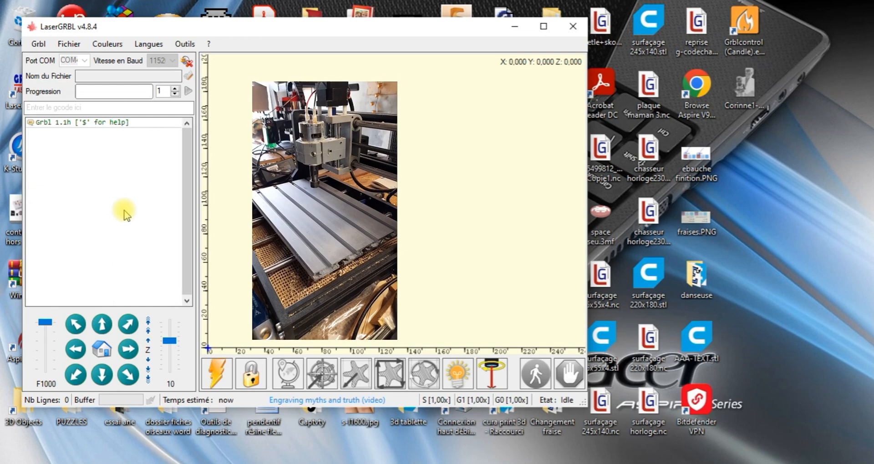
# - Jog the machine 30 mm in positive X and 10 mm each in positive Y and Z, and disconnect it
pyautogui.click(128, 349)
pyautogui.click(128, 349)
pyautogui.click(128, 349)
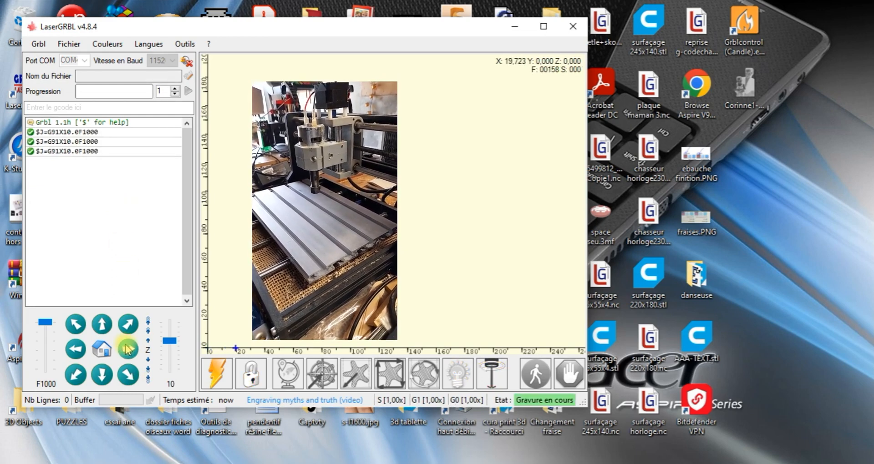
pyautogui.click(101, 324)
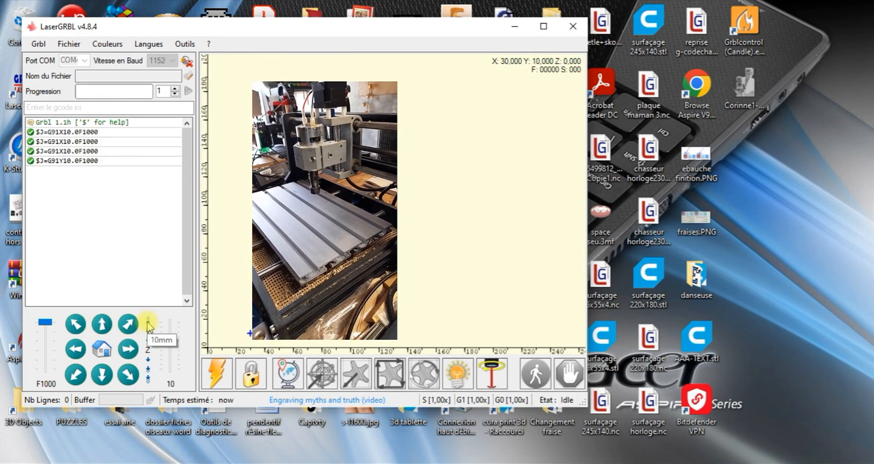
pyautogui.click(148, 324)
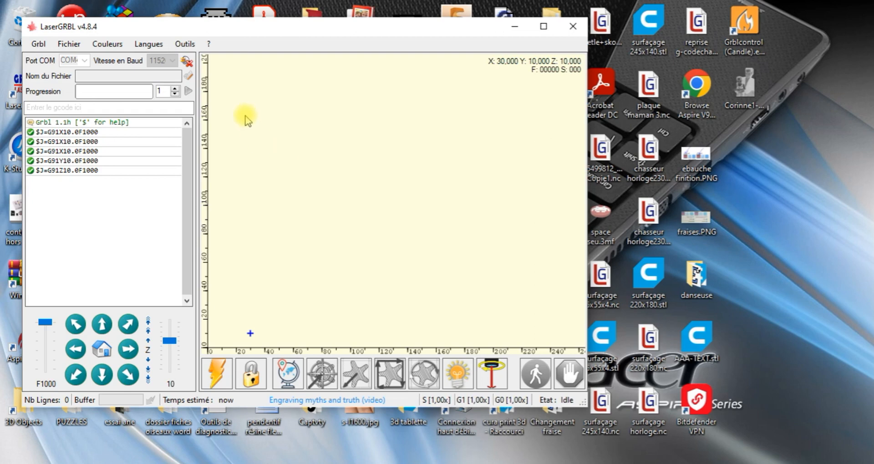
pyautogui.click(191, 67)
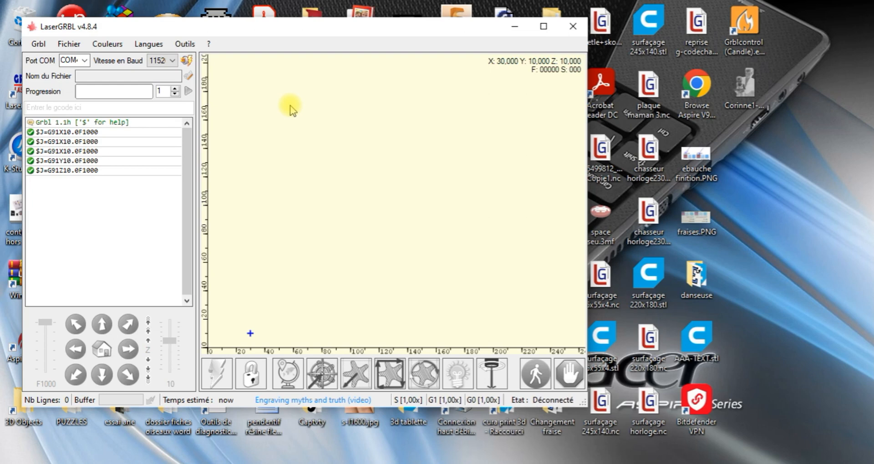
# - Set up a Grbl firmware flash for an Arduino Nano with v1.1h original [25/08/2019] on COM4 at 57600 baud
pyautogui.click(185, 44)
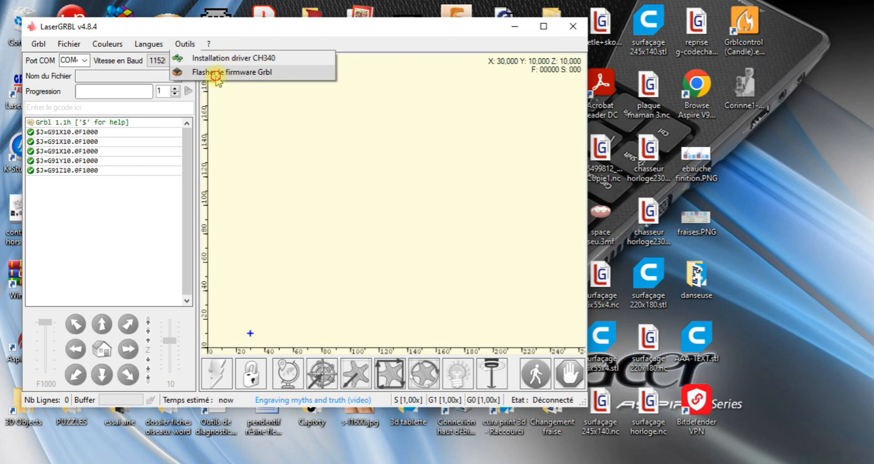
pyautogui.click(218, 73)
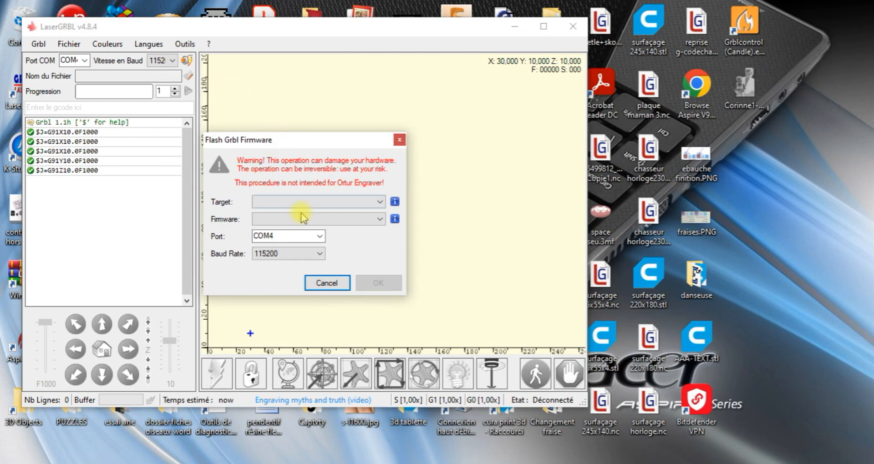
pyautogui.click(380, 203)
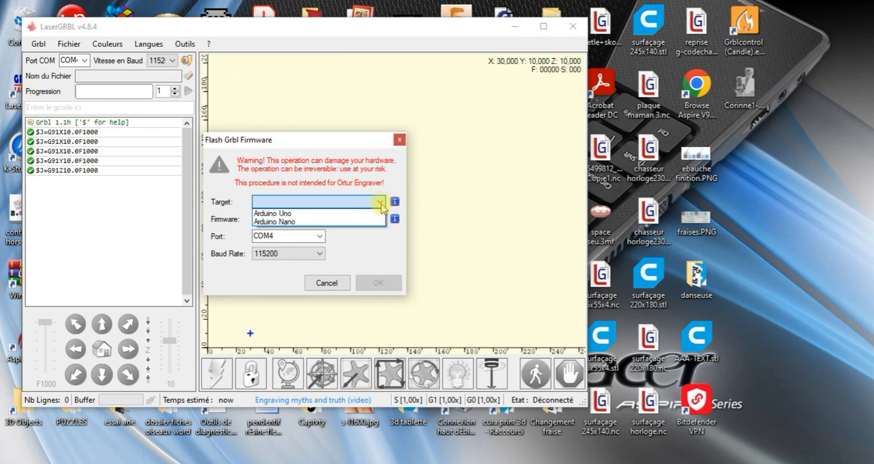
pyautogui.click(319, 223)
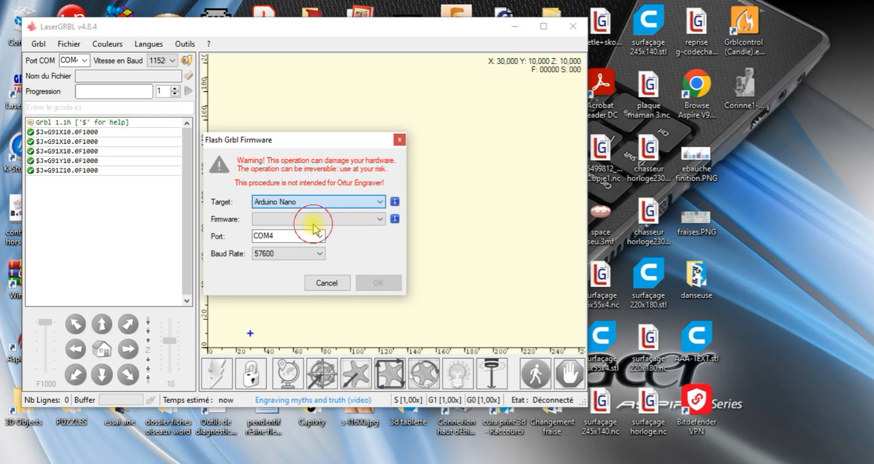
pyautogui.click(381, 219)
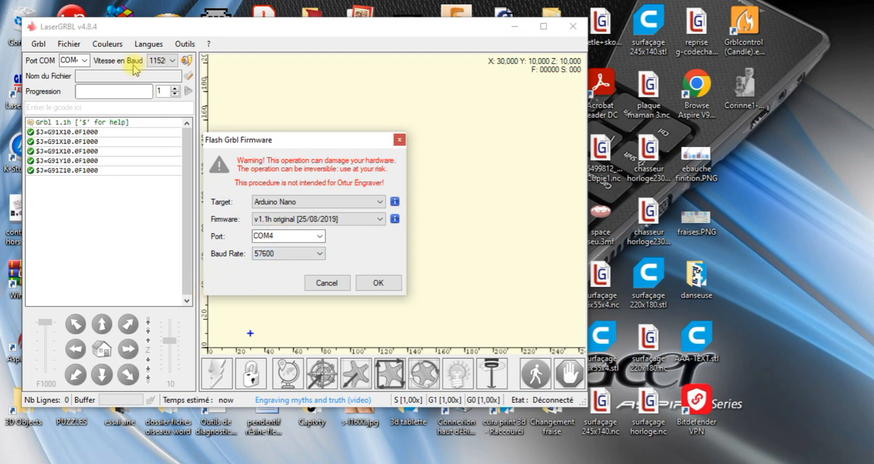
pyautogui.click(320, 255)
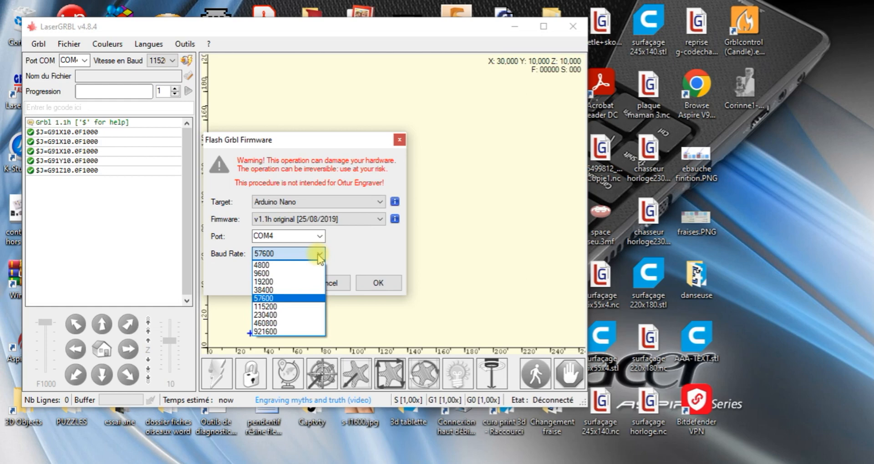
pyautogui.click(337, 256)
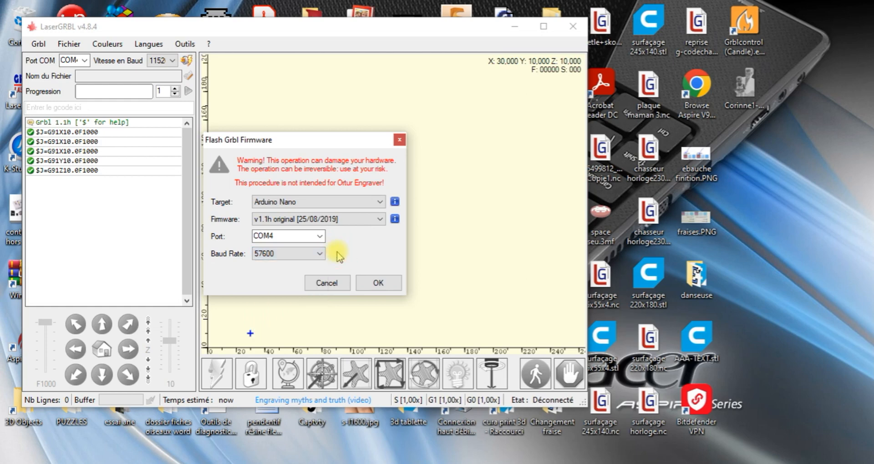
# - Flash the selected firmware to the controller and acknowledge the result
pyautogui.click(380, 283)
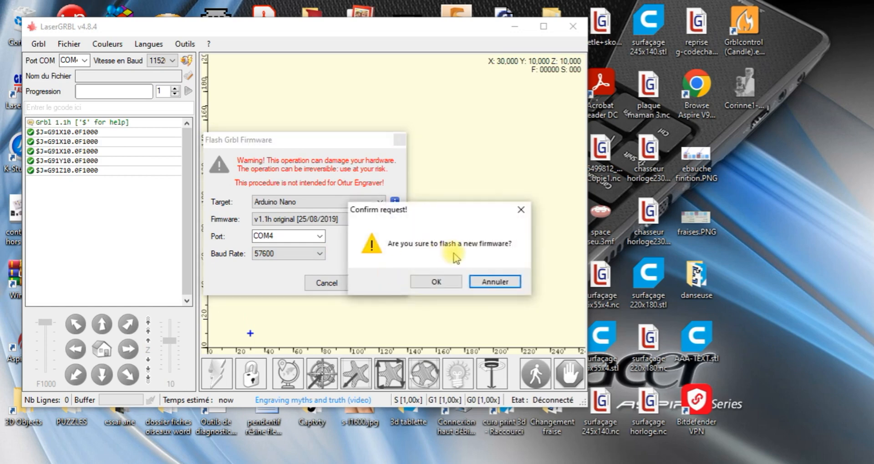
pyautogui.click(434, 283)
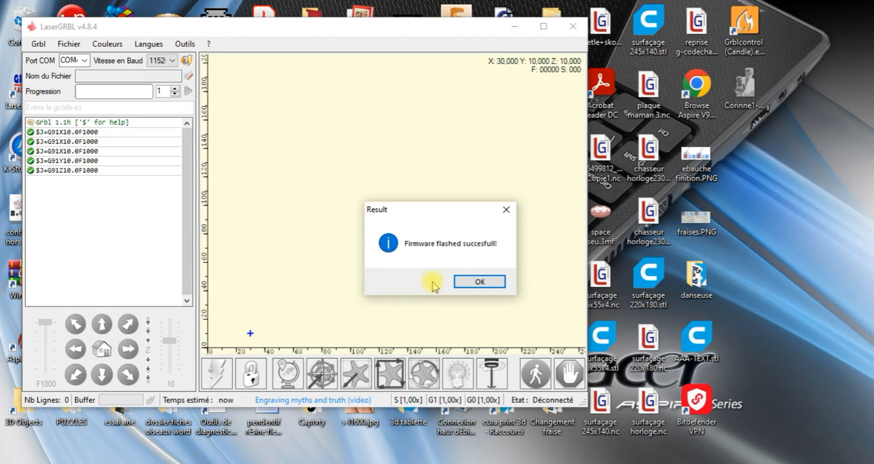
pyautogui.click(479, 281)
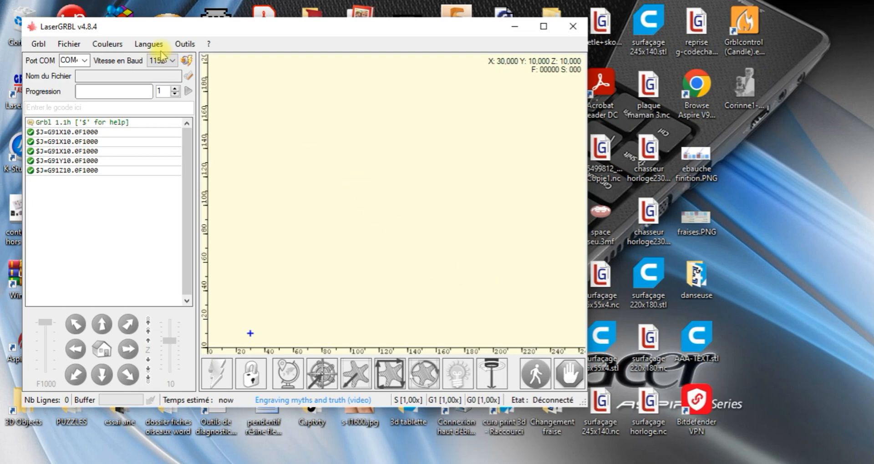
# - Connect to the machine and jog it 50 mm in positive X and back 20 mm in negative X, in 10 mm moves
pyautogui.click(186, 61)
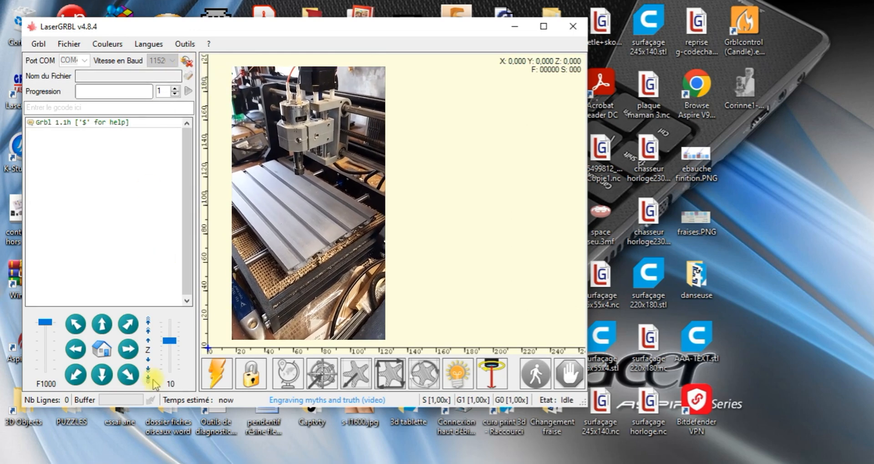
pyautogui.click(129, 349)
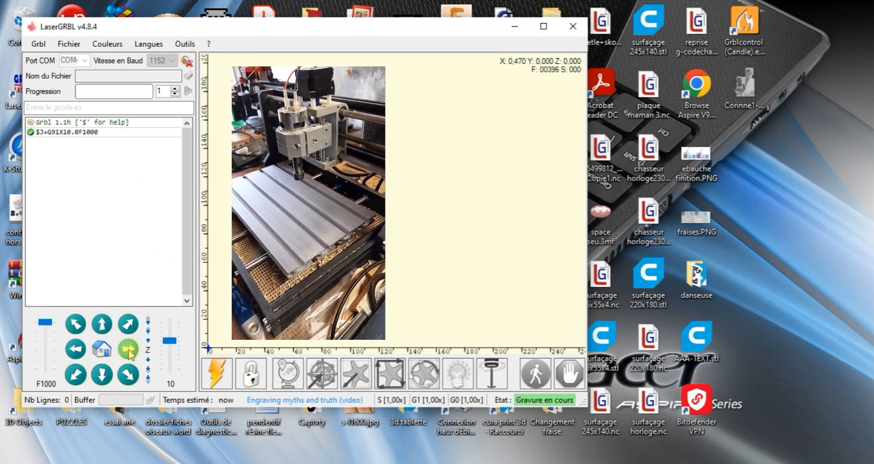
pyautogui.click(129, 350)
pyautogui.click(129, 350)
pyautogui.click(129, 349)
pyautogui.click(129, 349)
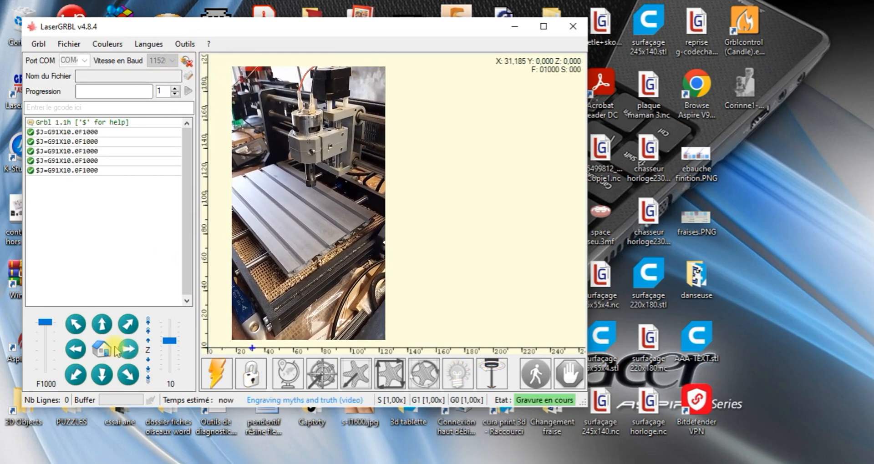
pyautogui.click(76, 350)
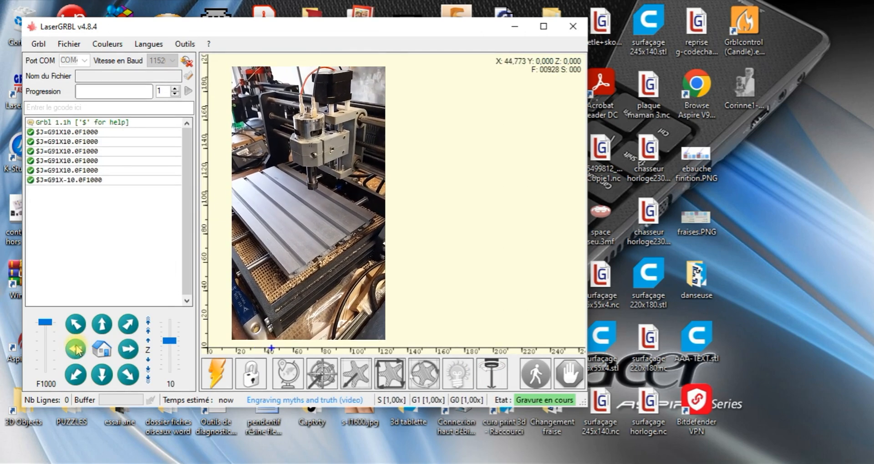
pyautogui.click(76, 349)
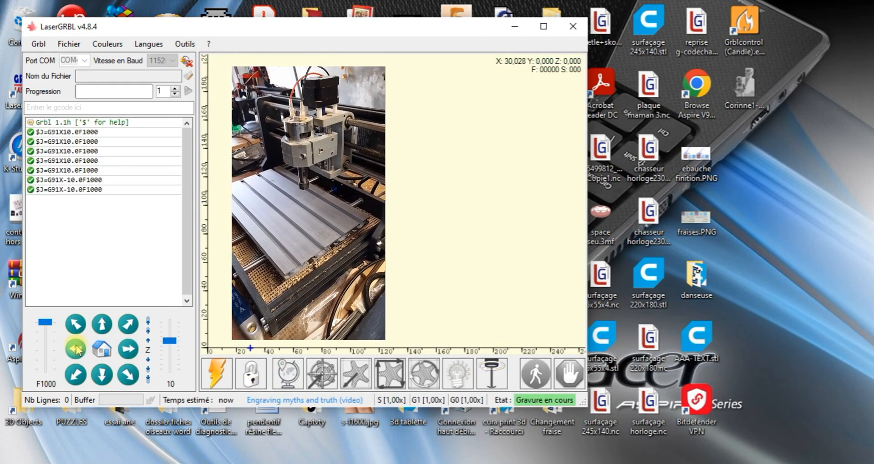